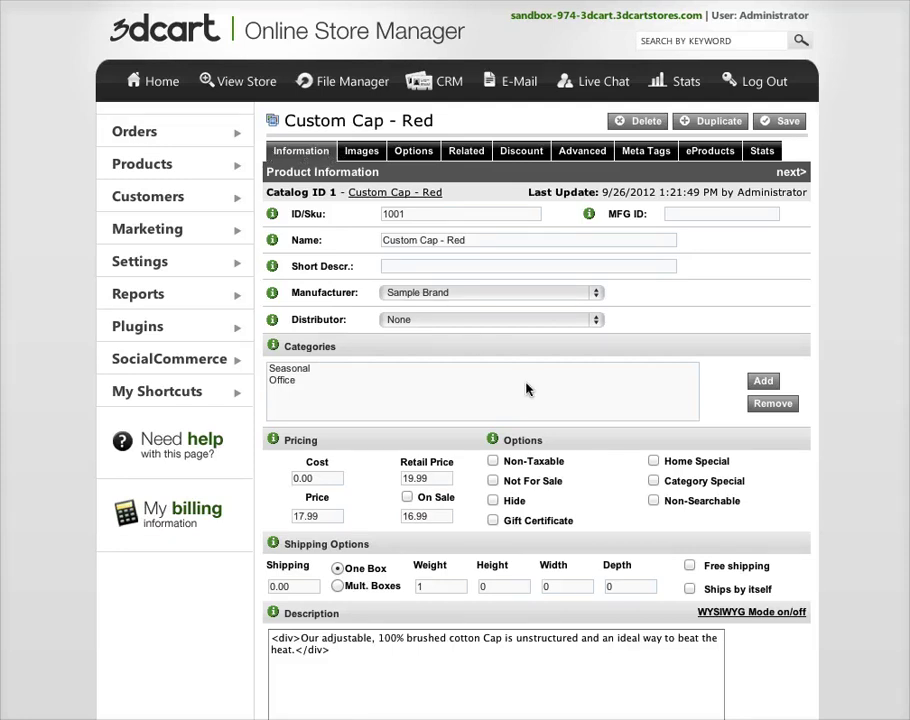
# Review the Custom Cap - Red product's information page, including its description and custom fields 1 to 10
pyautogui.scroll(-3, 530, 388)
pyautogui.scroll(-9, 530, 388)
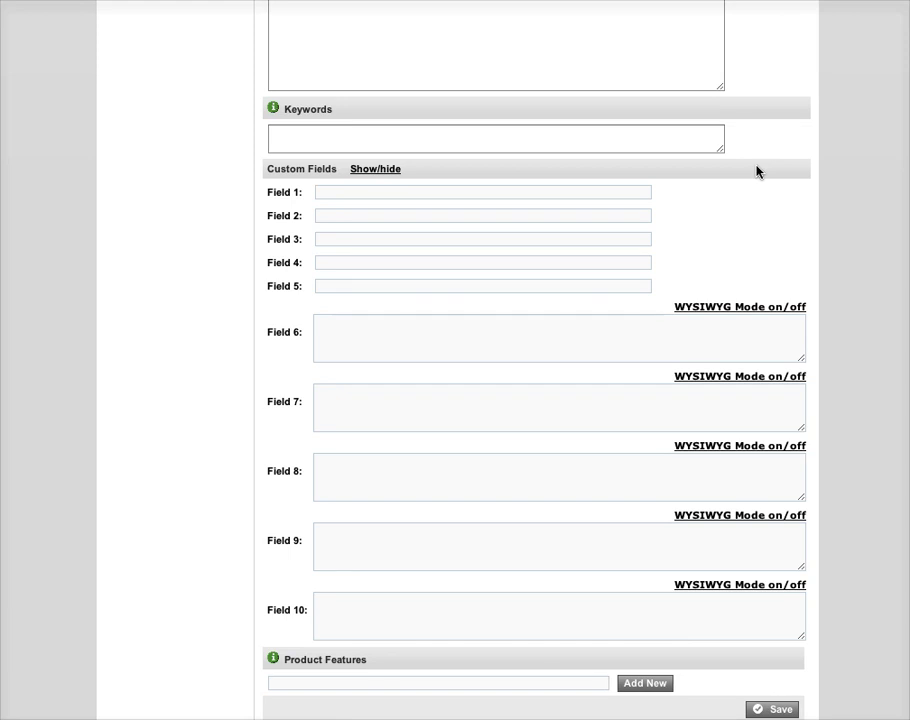
pyautogui.click(343, 193)
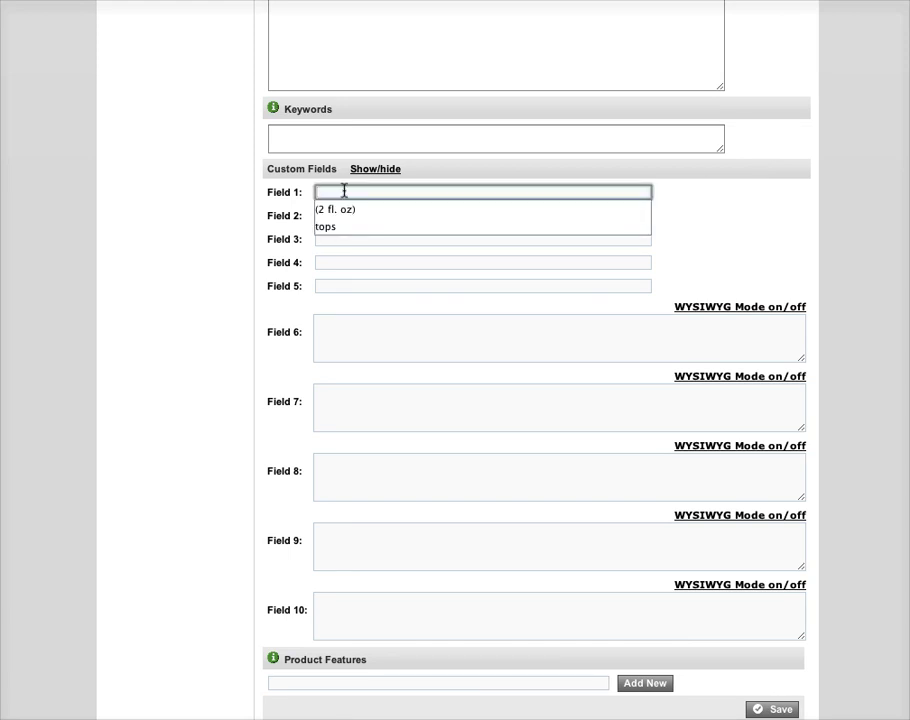
pyautogui.click(303, 192)
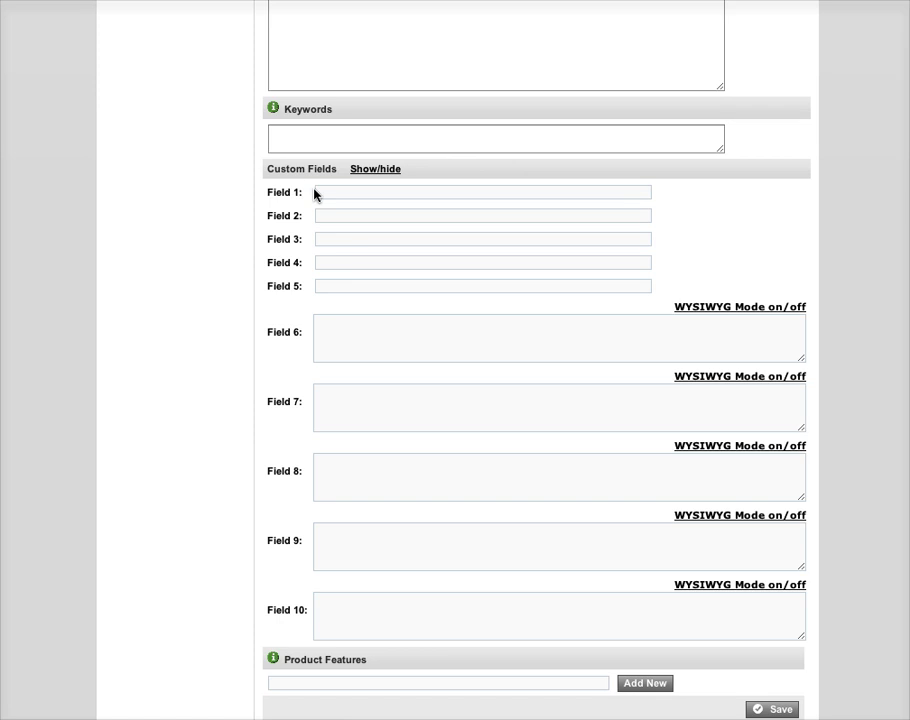
pyautogui.click(321, 193)
pyautogui.click(302, 195)
pyautogui.click(318, 192)
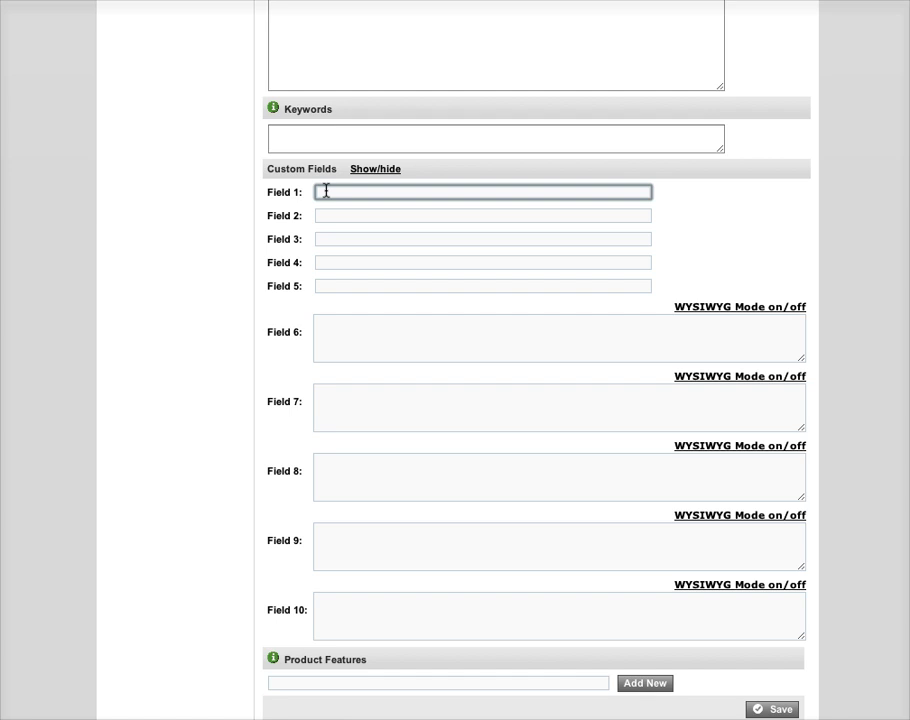
pyautogui.click(323, 190)
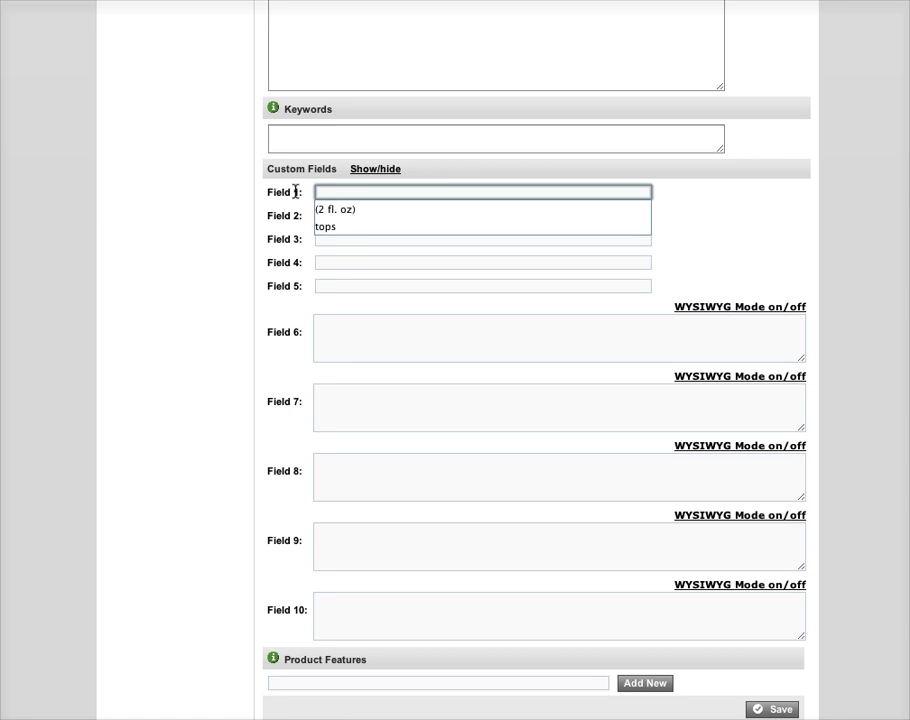
pyautogui.click(295, 192)
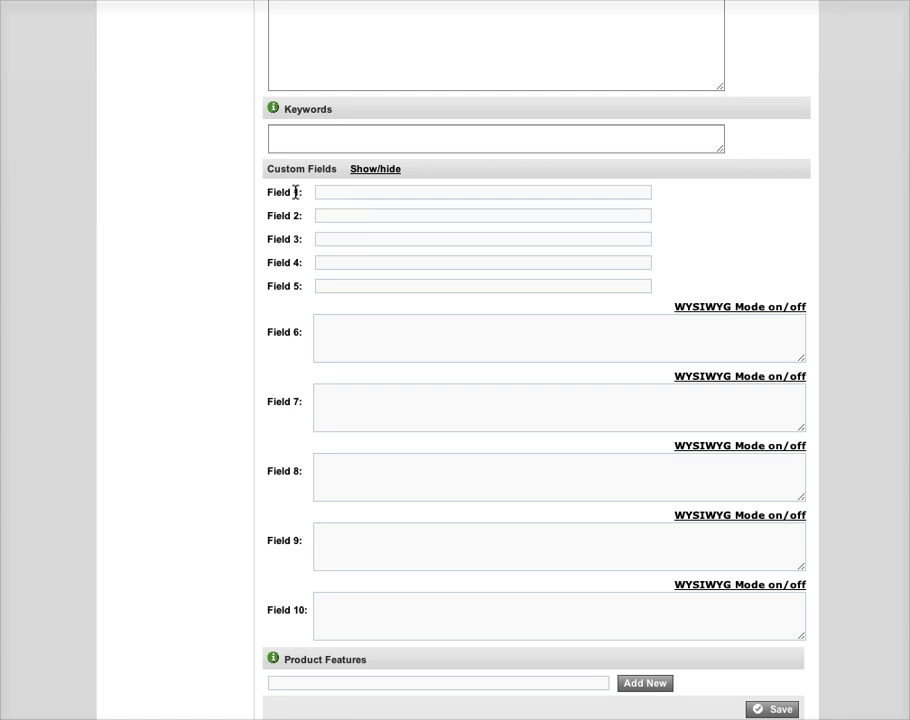
pyautogui.scroll(5, 310, 225)
pyautogui.scroll(3, 310, 221)
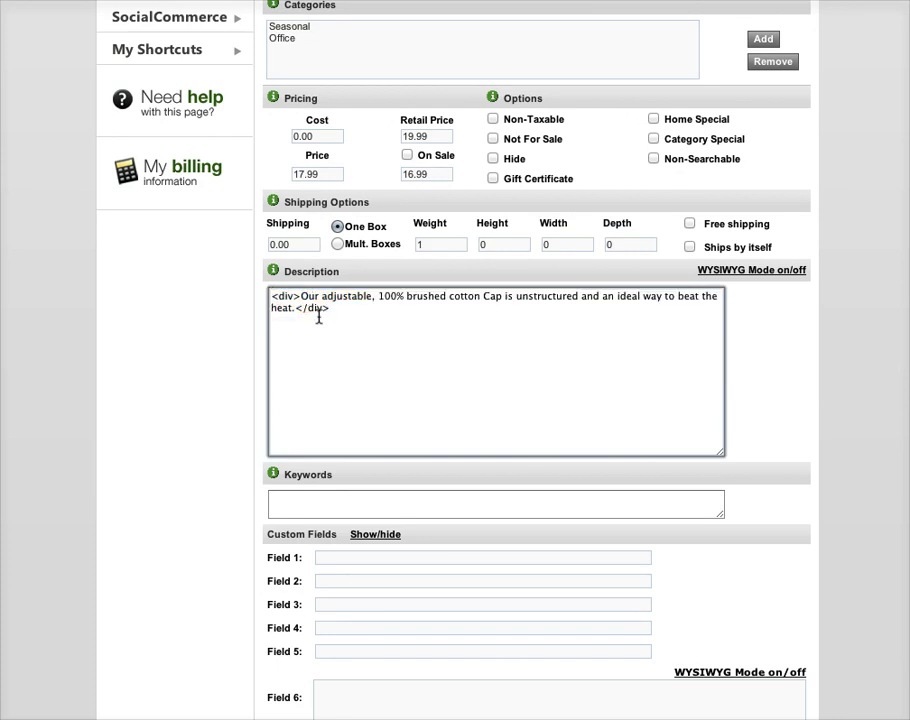
pyautogui.scroll(5, 488, 412)
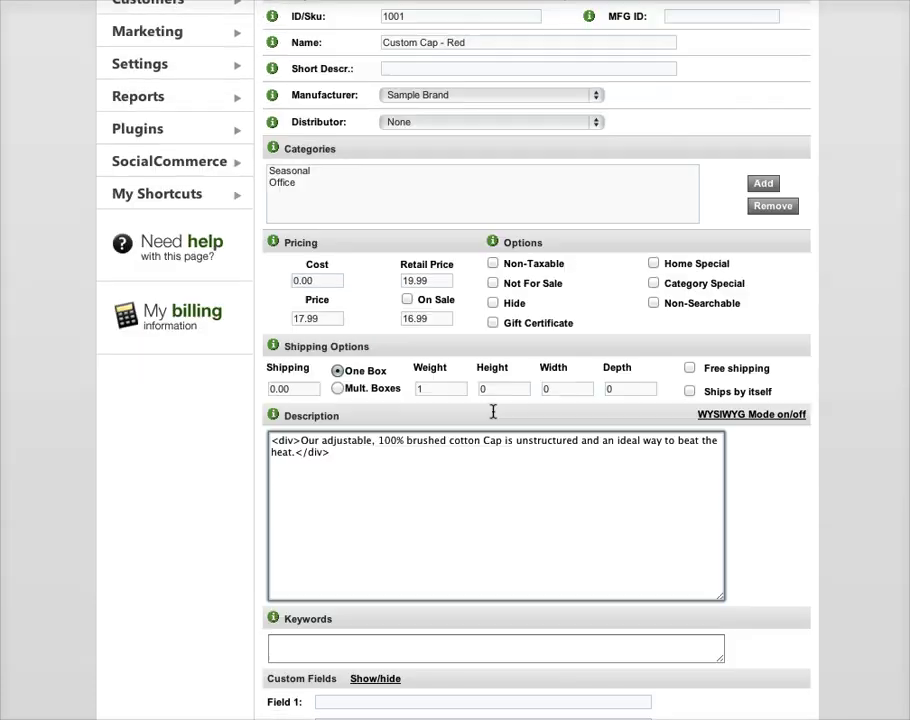
pyautogui.scroll(1, 495, 413)
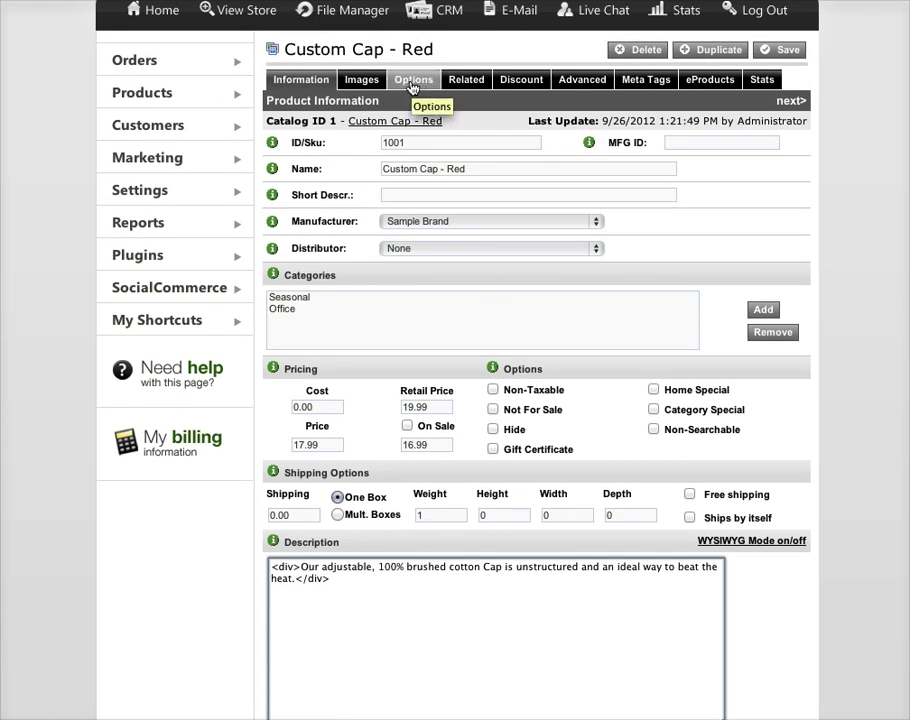
# Hide the product's custom fields section and save the product information
pyautogui.scroll(-12, 484, 215)
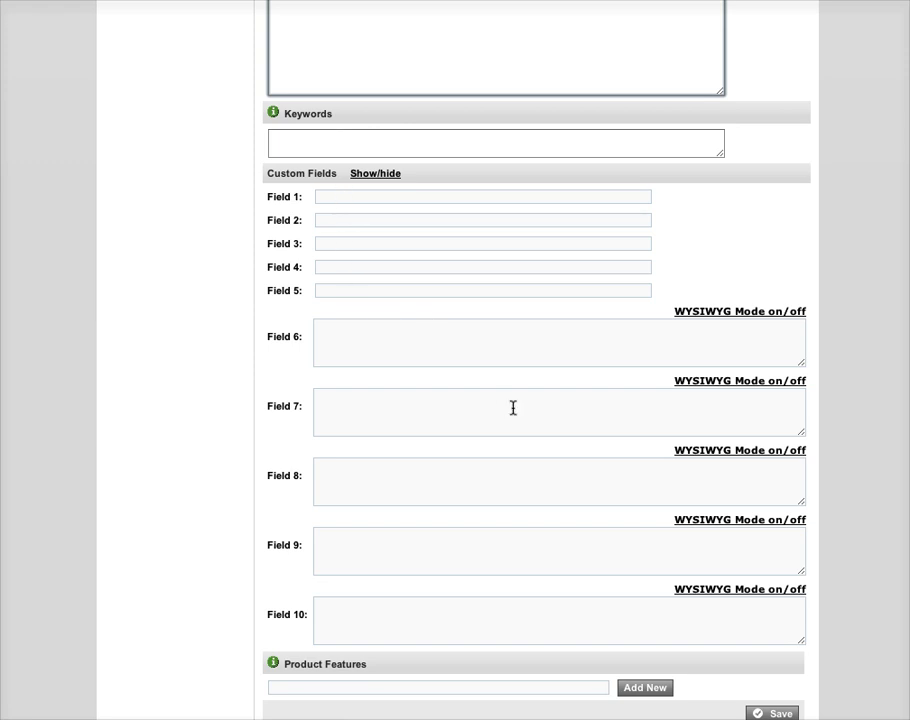
pyautogui.scroll(-1, 509, 405)
pyautogui.scroll(1, 400, 179)
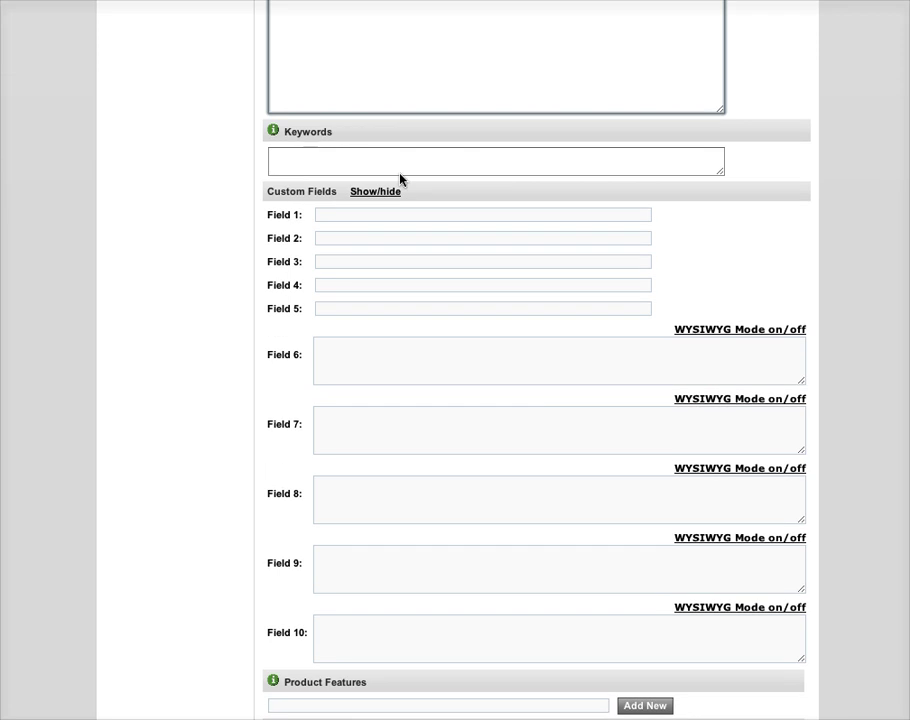
pyautogui.click(378, 196)
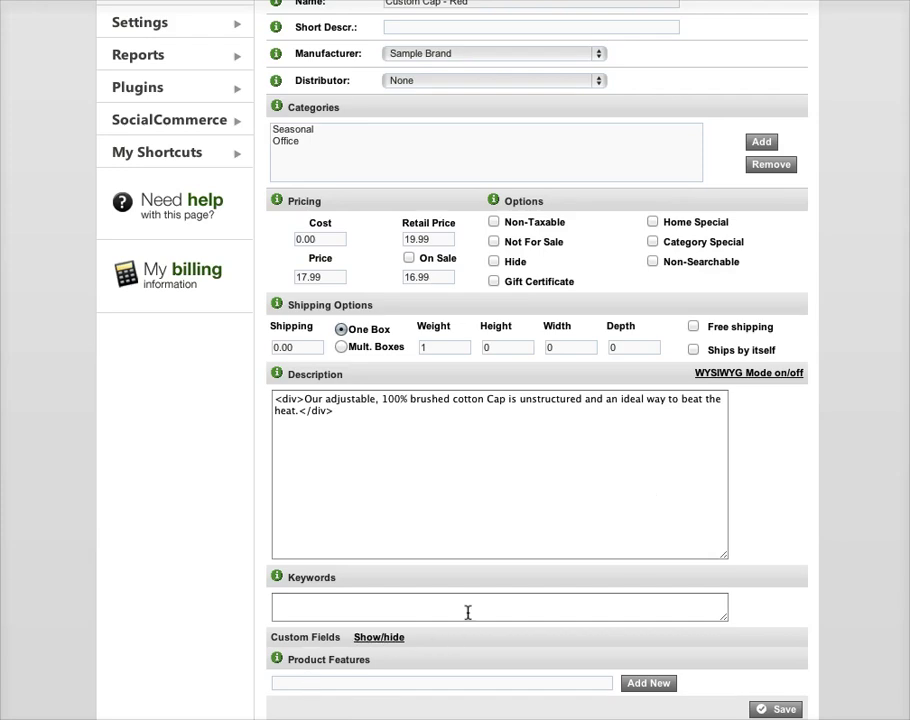
pyautogui.scroll(5, 468, 609)
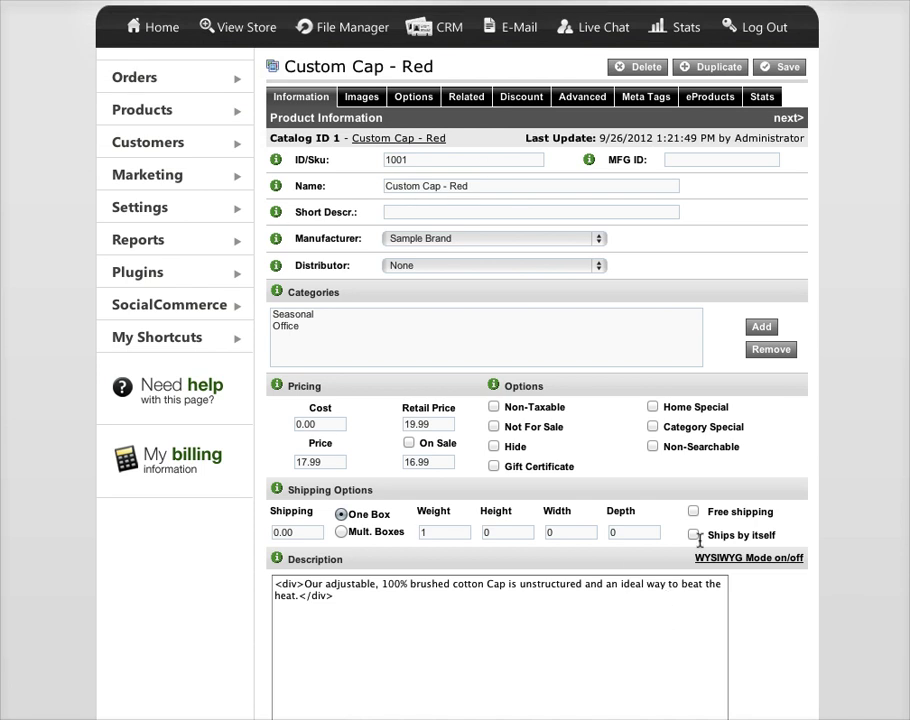
pyautogui.click(779, 70)
# Examine the product's name field and its shipping options, especially the weight and the extra shipping charge
pyautogui.click(453, 242)
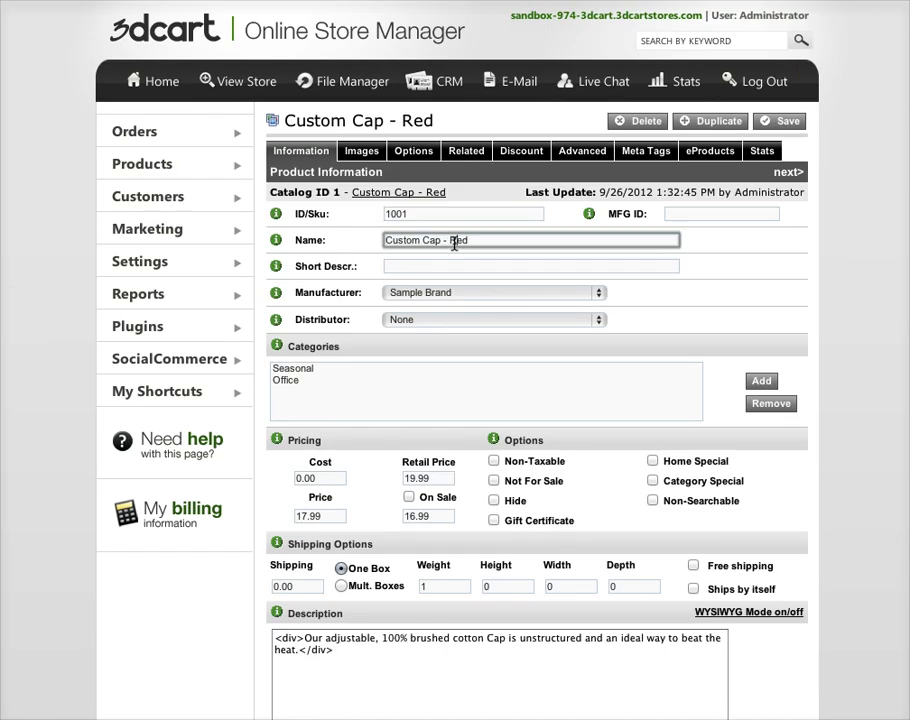
pyautogui.moveTo(453, 242); pyautogui.dragTo(481, 243)
pyautogui.click(481, 243)
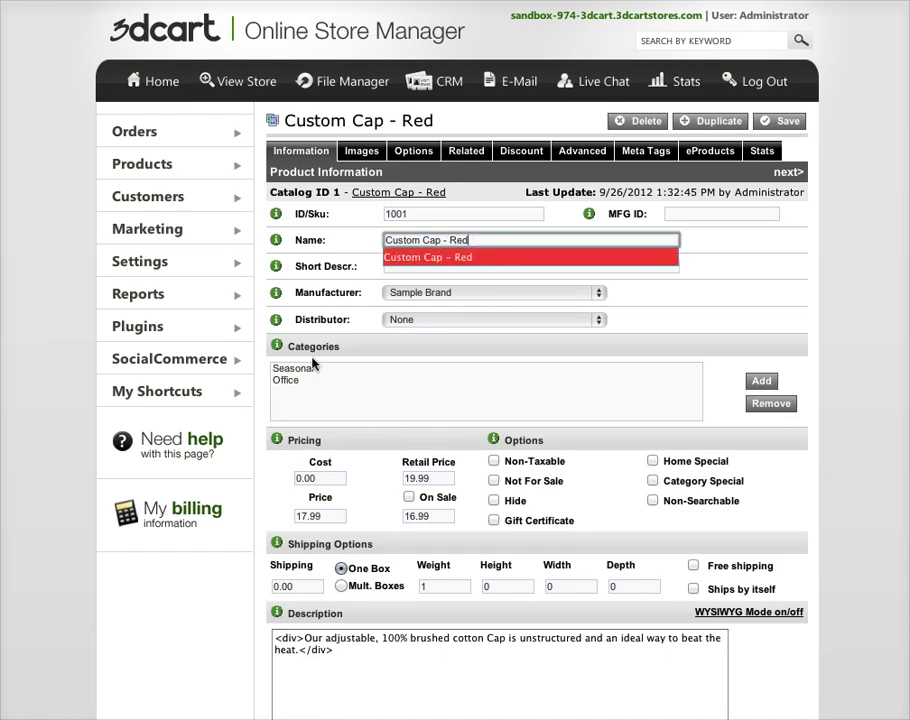
pyautogui.click(650, 255)
pyautogui.click(629, 241)
pyautogui.scroll(-1, 496, 648)
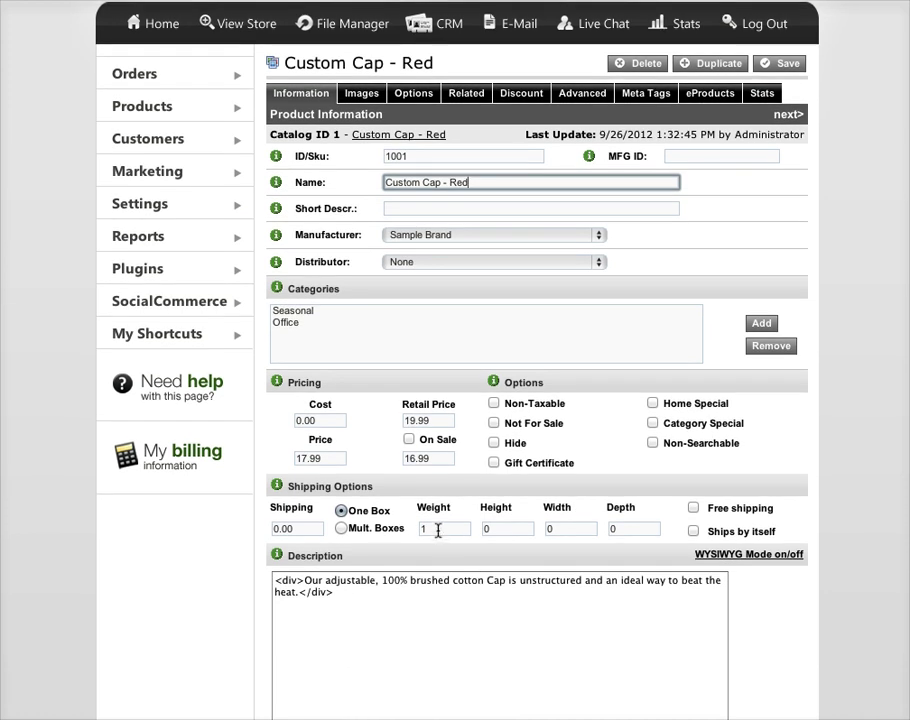
pyautogui.doubleClick(438, 531)
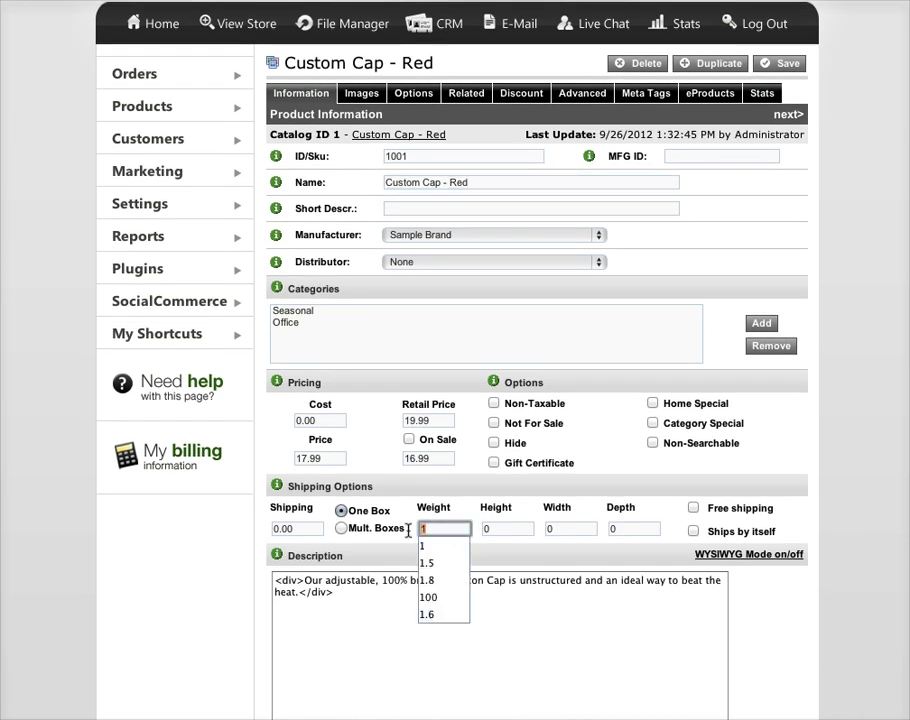
pyautogui.click(415, 533)
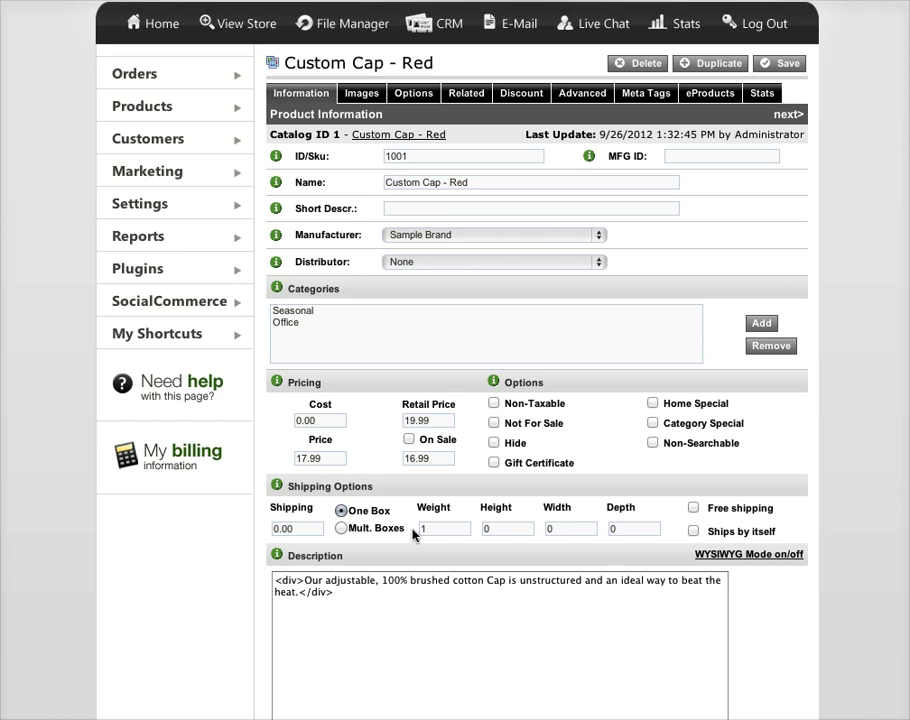
pyautogui.doubleClick(423, 529)
pyautogui.click(412, 529)
pyautogui.doubleClick(412, 529)
pyautogui.click(412, 530)
pyautogui.moveTo(274, 527); pyautogui.dragTo(307, 529)
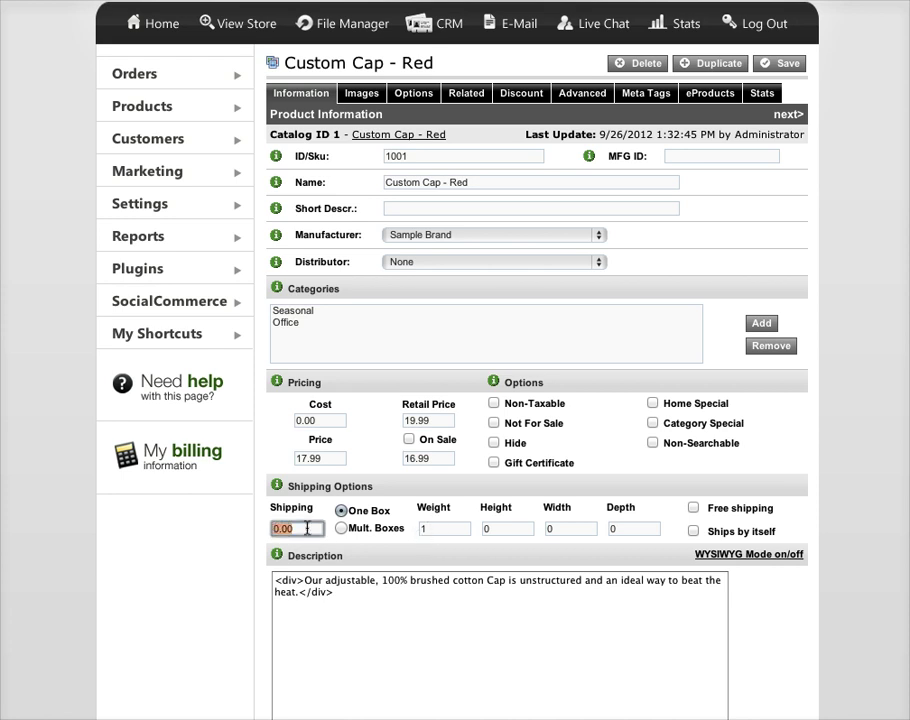
pyautogui.click(309, 529)
pyautogui.click(351, 543)
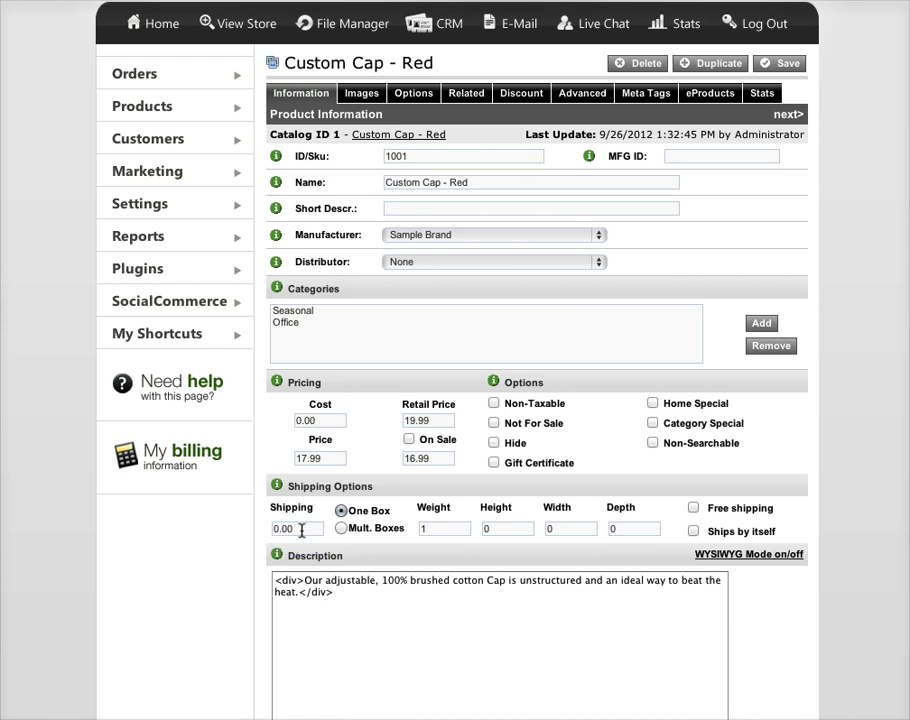
pyautogui.moveTo(301, 530); pyautogui.dragTo(273, 528)
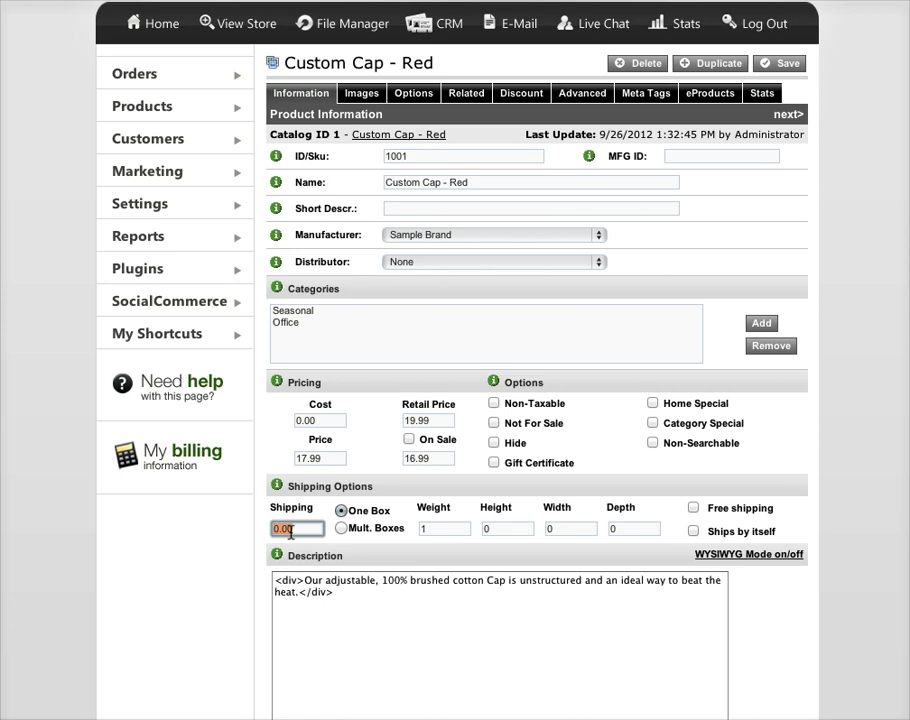
pyautogui.click(288, 528)
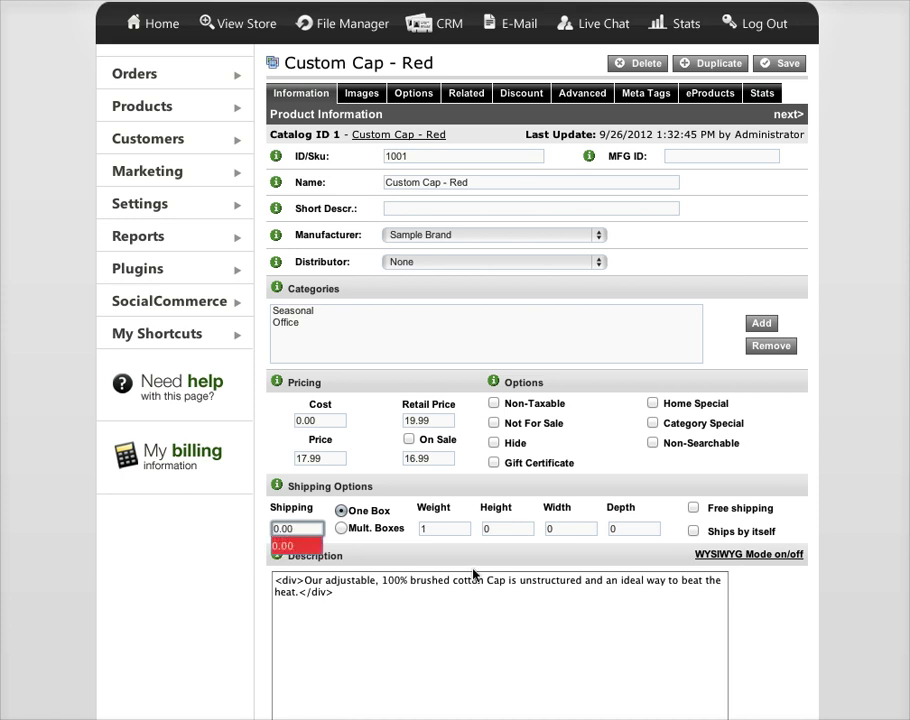
# Upload IMG_1561.JPG from the computer's products folder and update the product to use it as both main image and thumbnail
pyautogui.scroll(2, 546, 456)
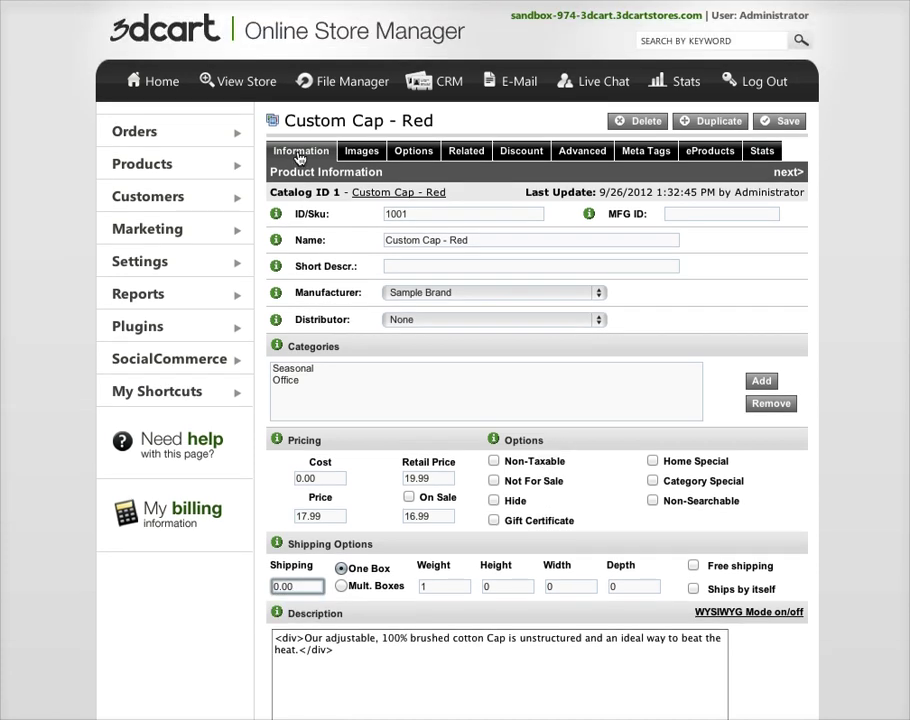
pyautogui.click(358, 154)
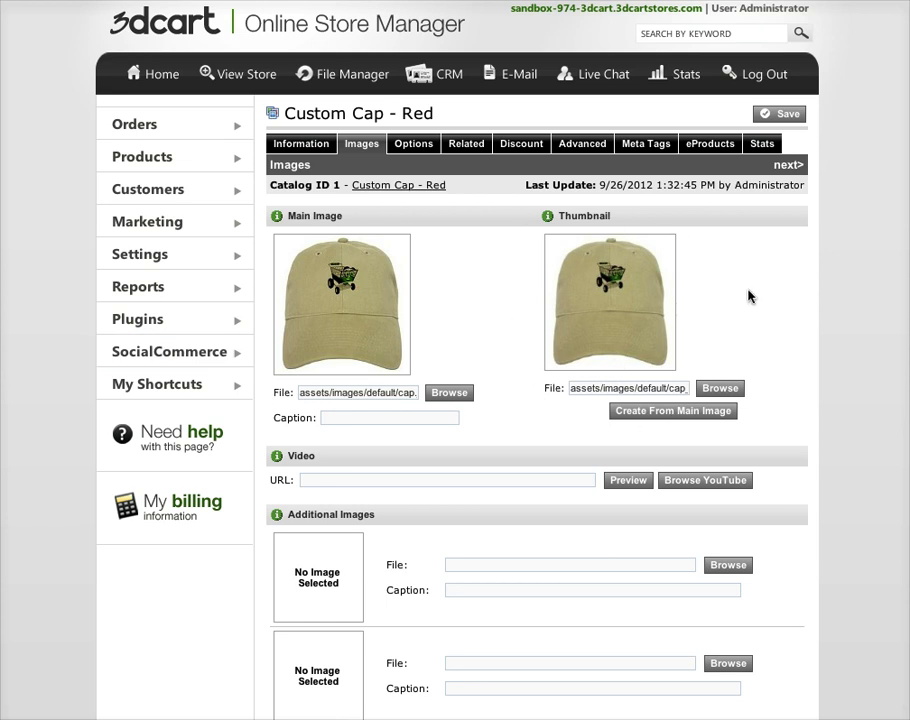
pyautogui.click(449, 393)
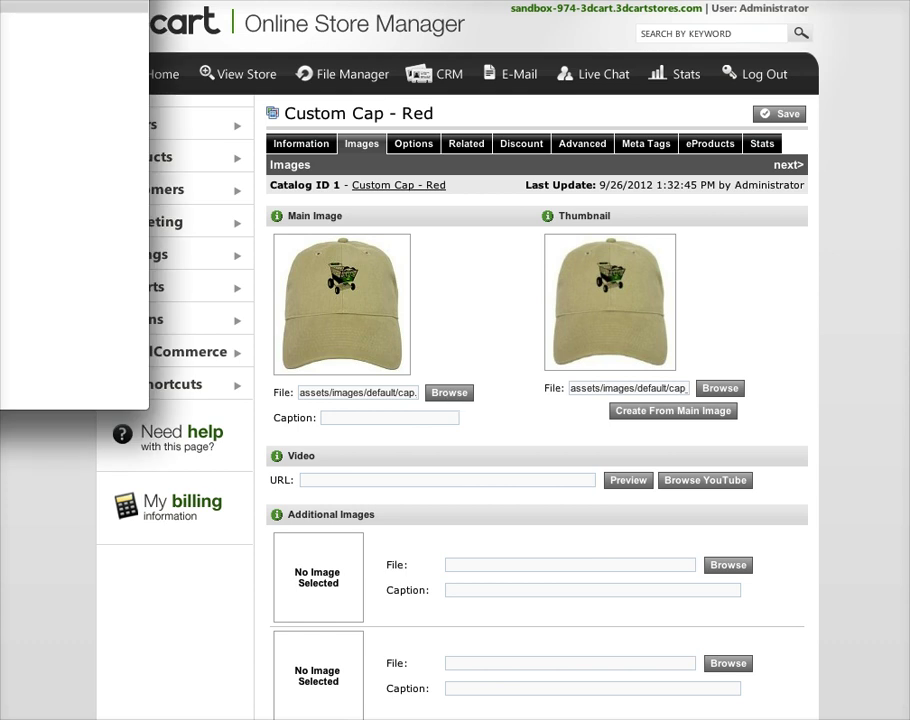
pyautogui.moveTo(457, 46); pyautogui.dragTo(546, 56)
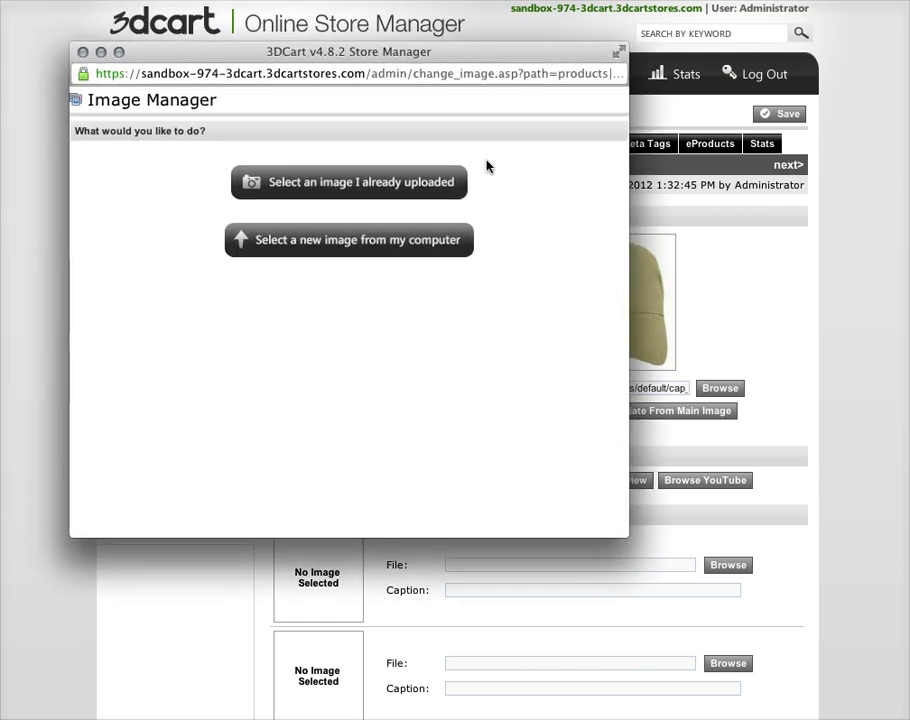
pyautogui.click(427, 251)
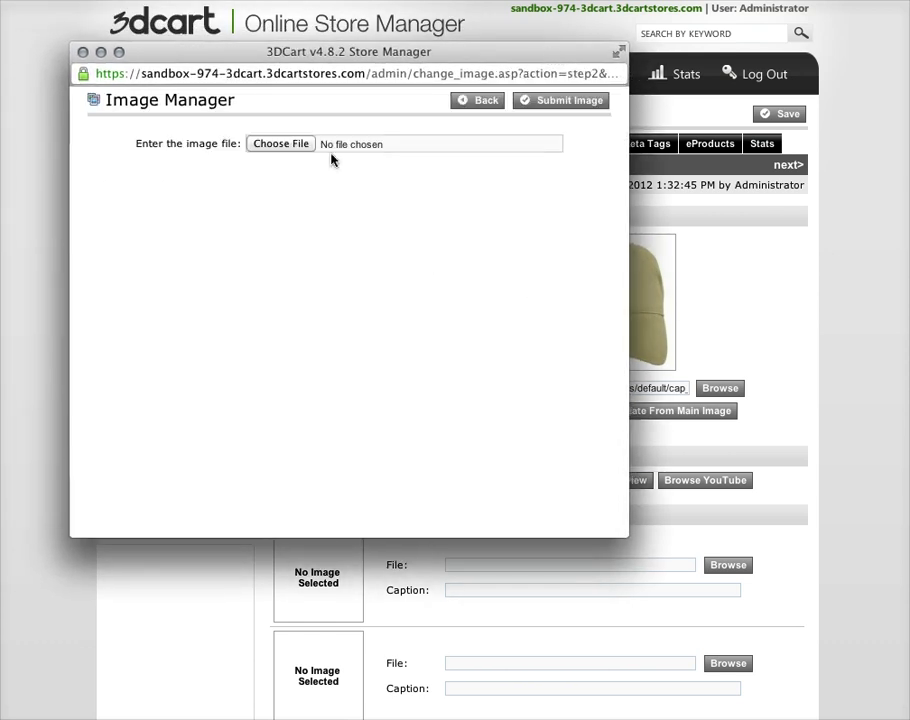
pyautogui.click(280, 146)
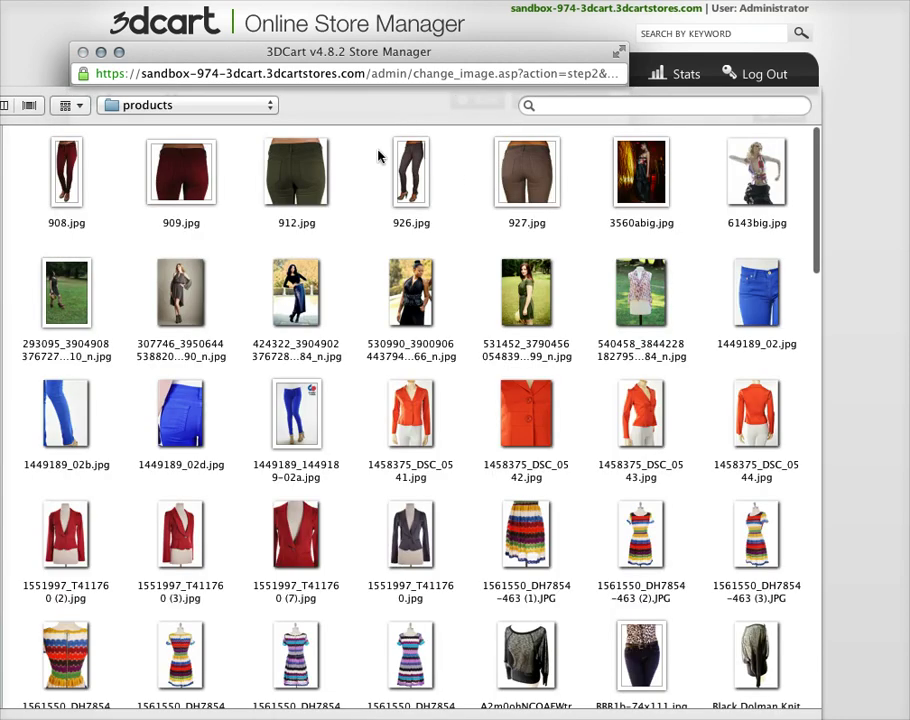
pyautogui.scroll(-10, 610, 365)
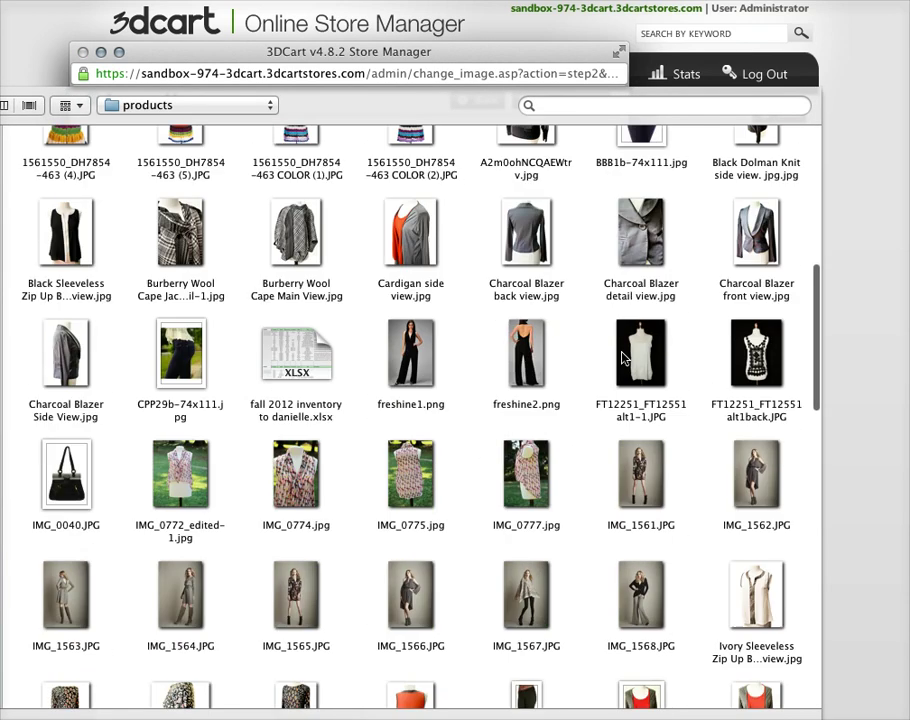
pyautogui.scroll(-2, 625, 358)
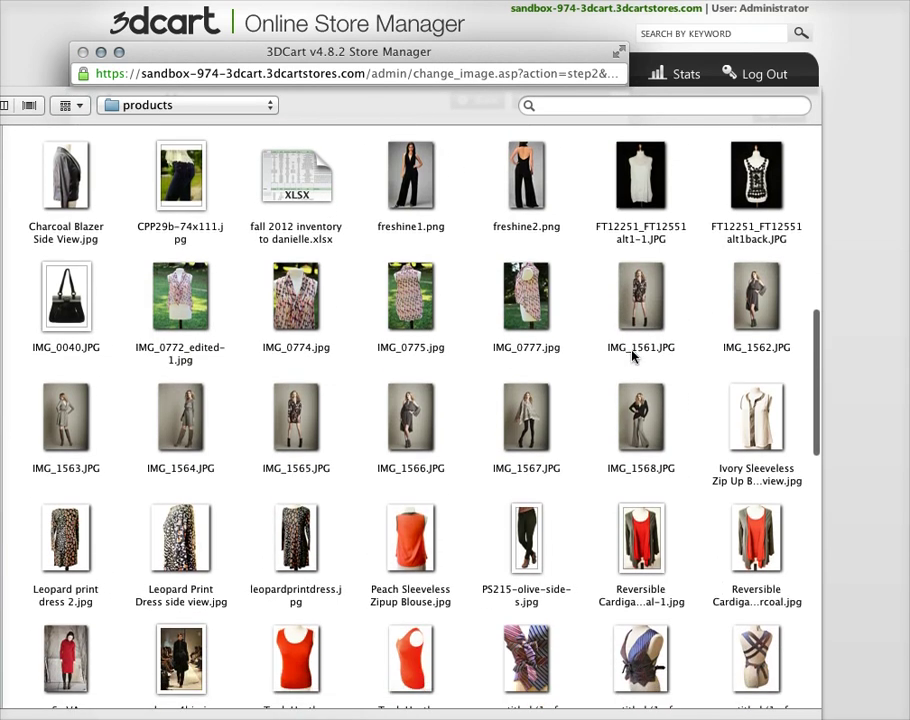
pyautogui.doubleClick(650, 293)
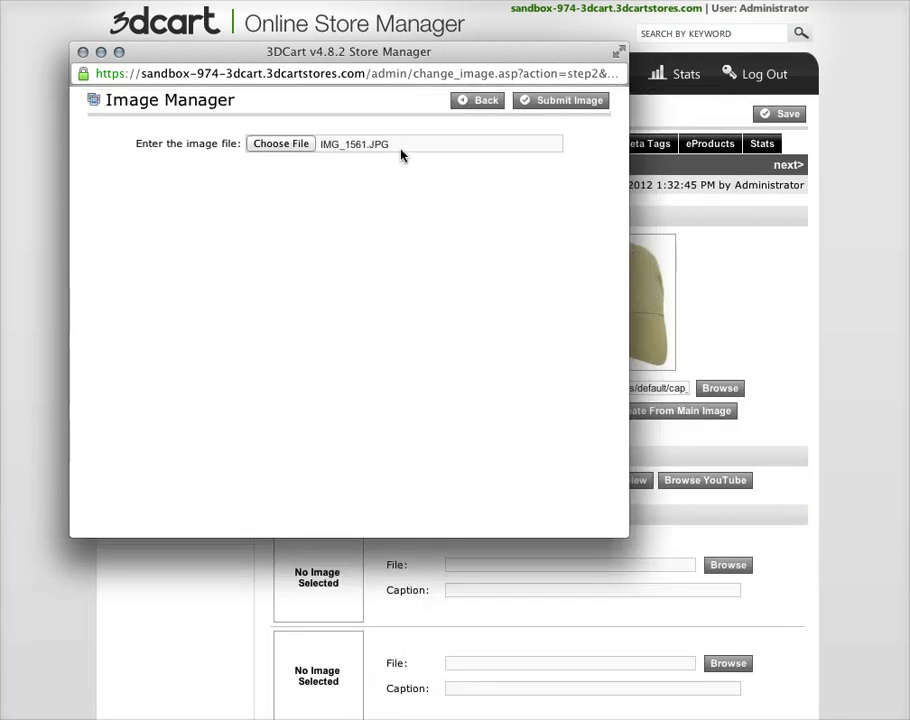
pyautogui.click(574, 105)
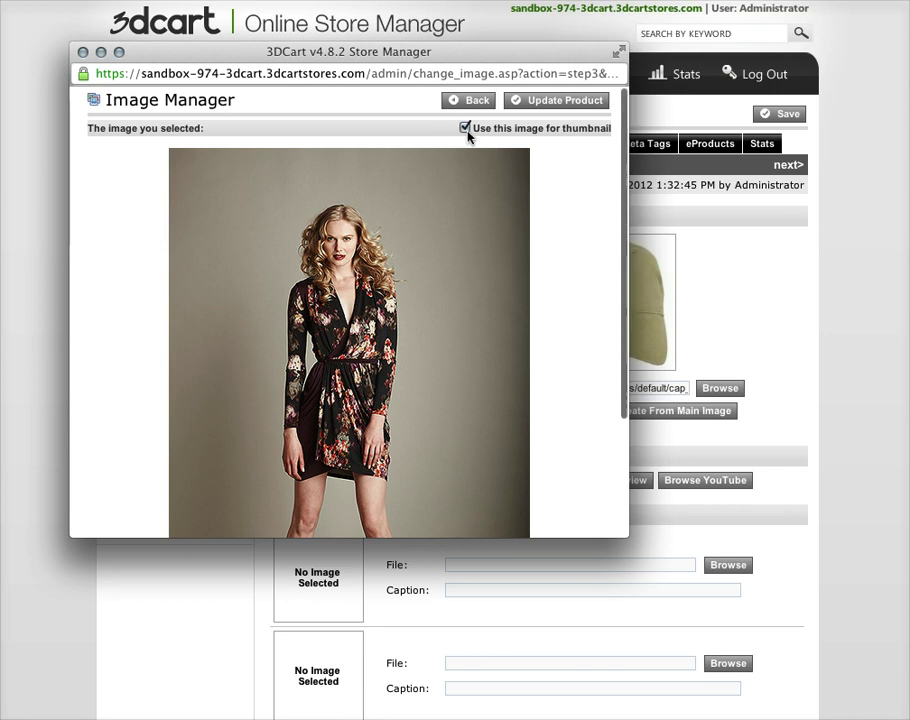
pyautogui.click(577, 102)
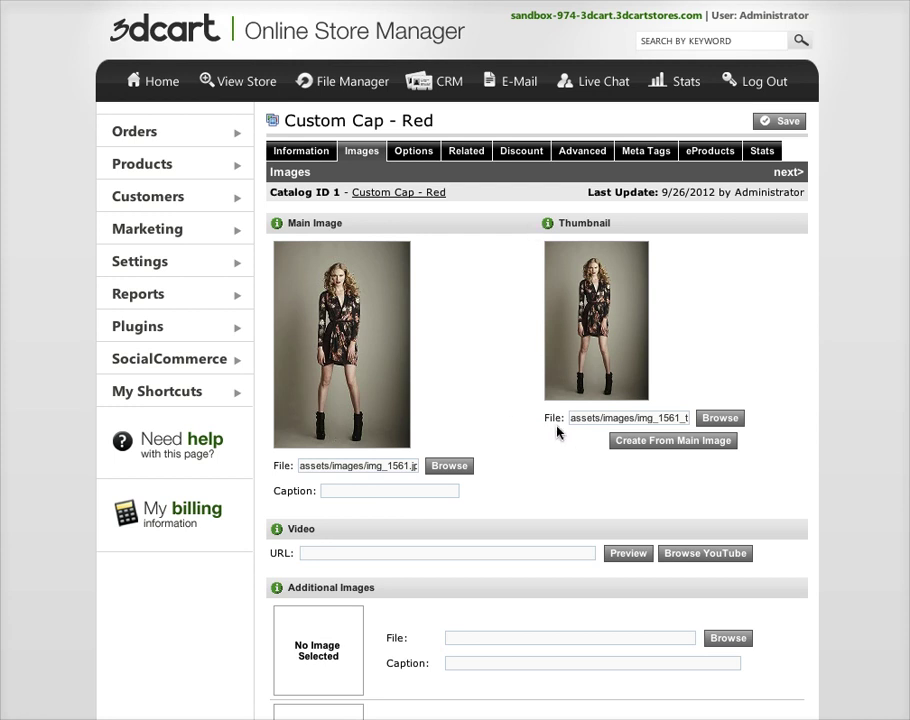
# Examine the product's video section and the YouTube addresses suggested for its URL field
pyautogui.scroll(-2, 534, 432)
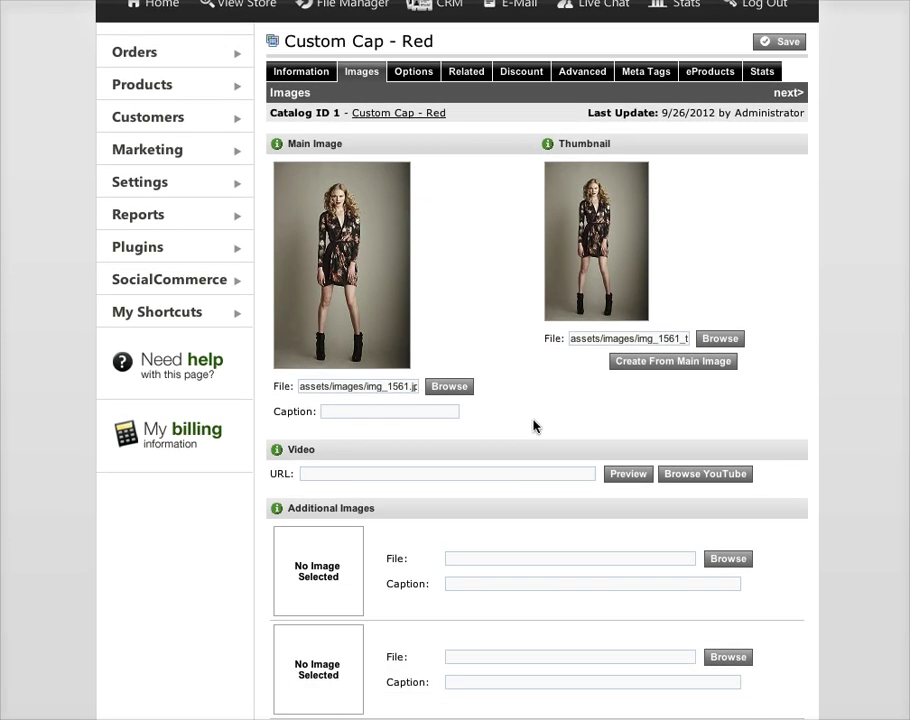
pyautogui.scroll(-2, 534, 426)
pyautogui.click(363, 372)
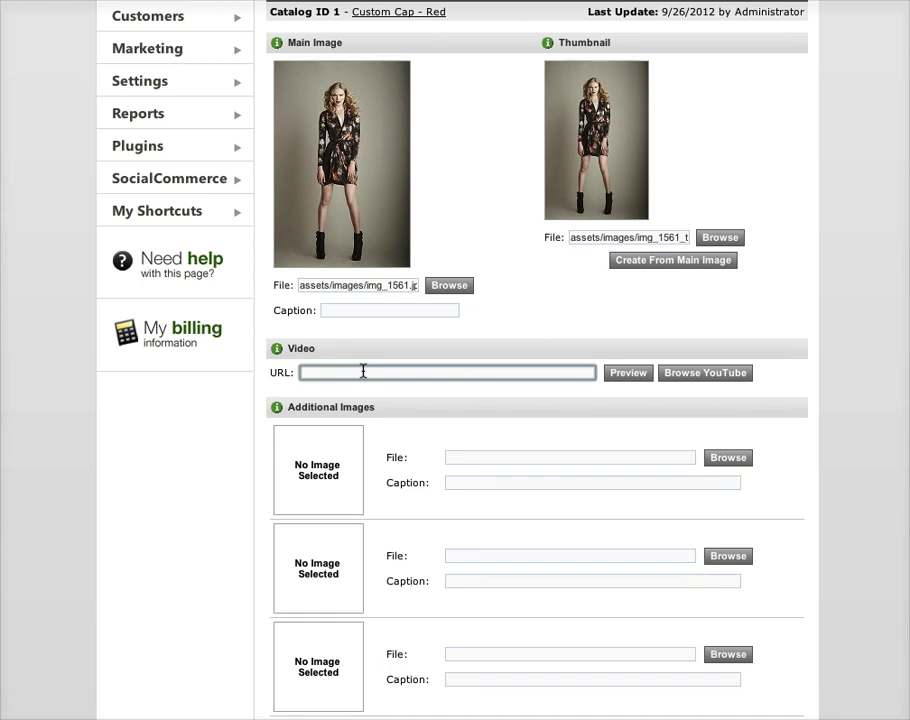
pyautogui.click(340, 372)
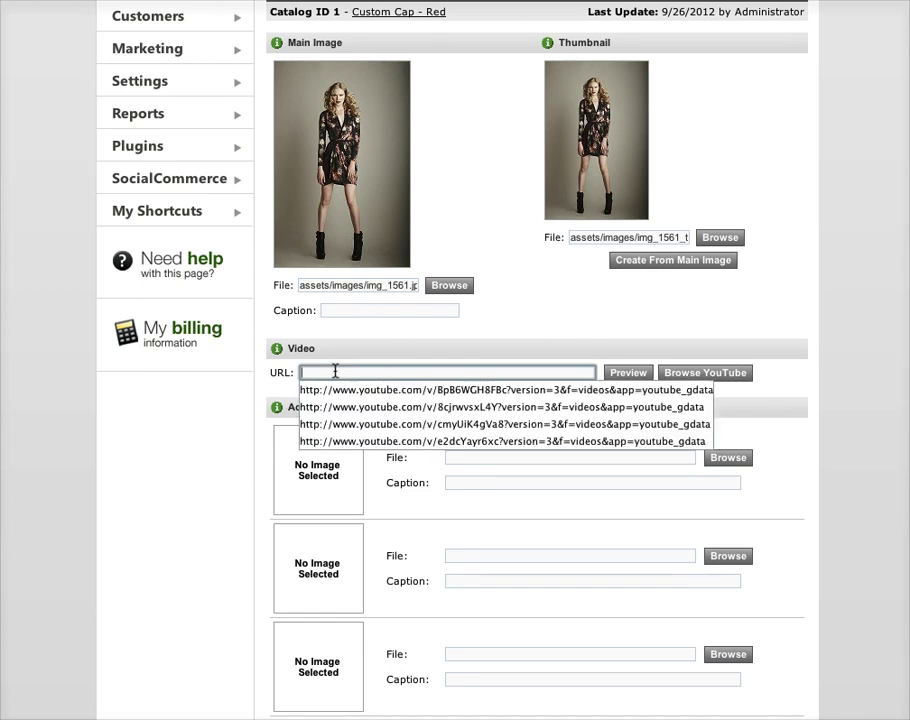
pyautogui.click(463, 351)
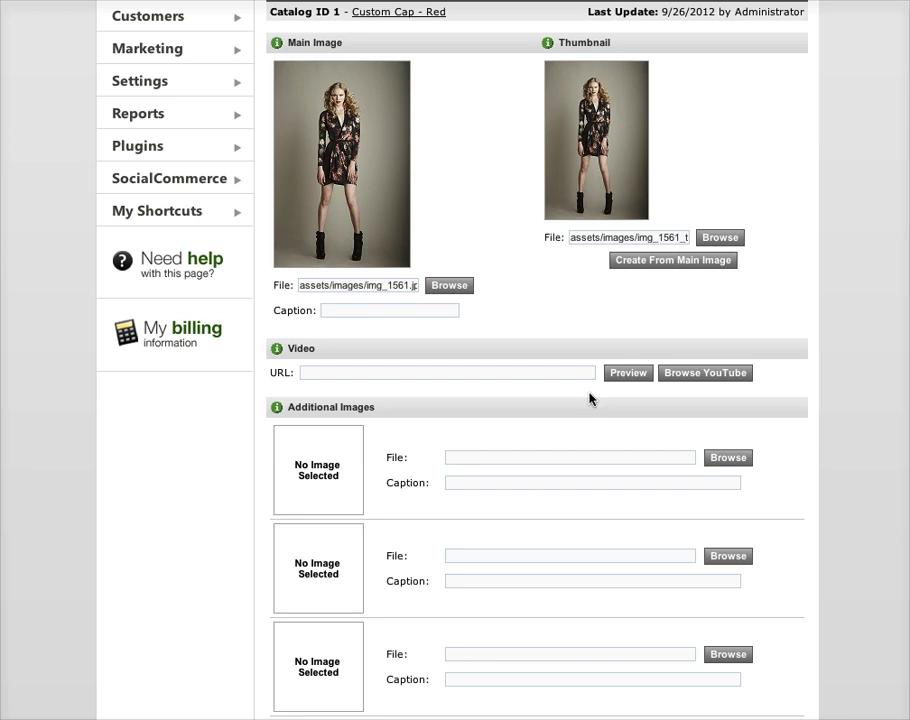
# Check the image source choices offered for the first additional image, then close the Image Manager without choosing a file
pyautogui.scroll(-1, 565, 440)
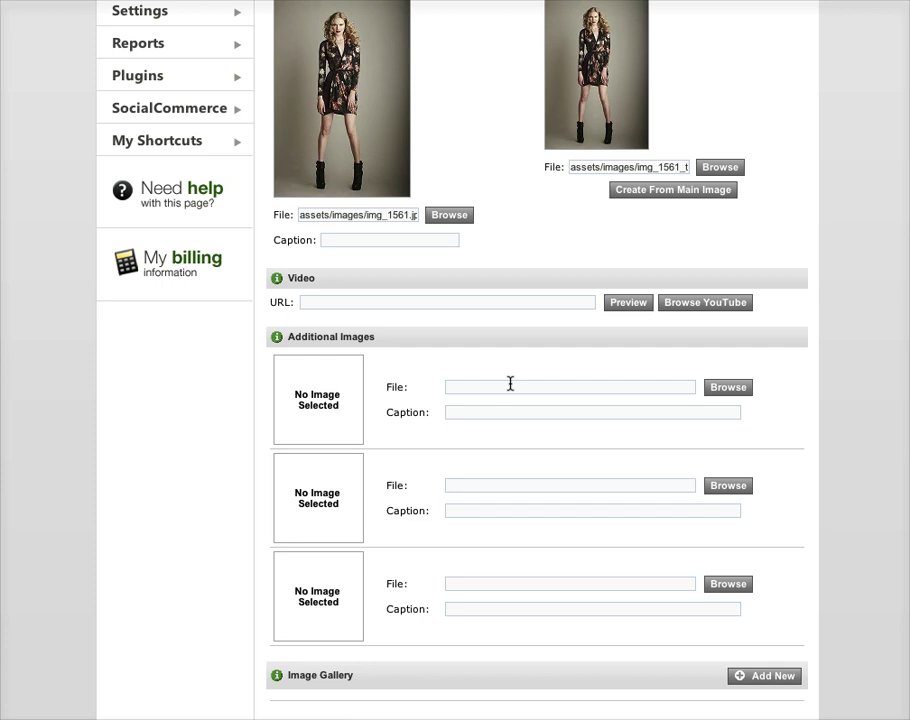
pyautogui.click(723, 388)
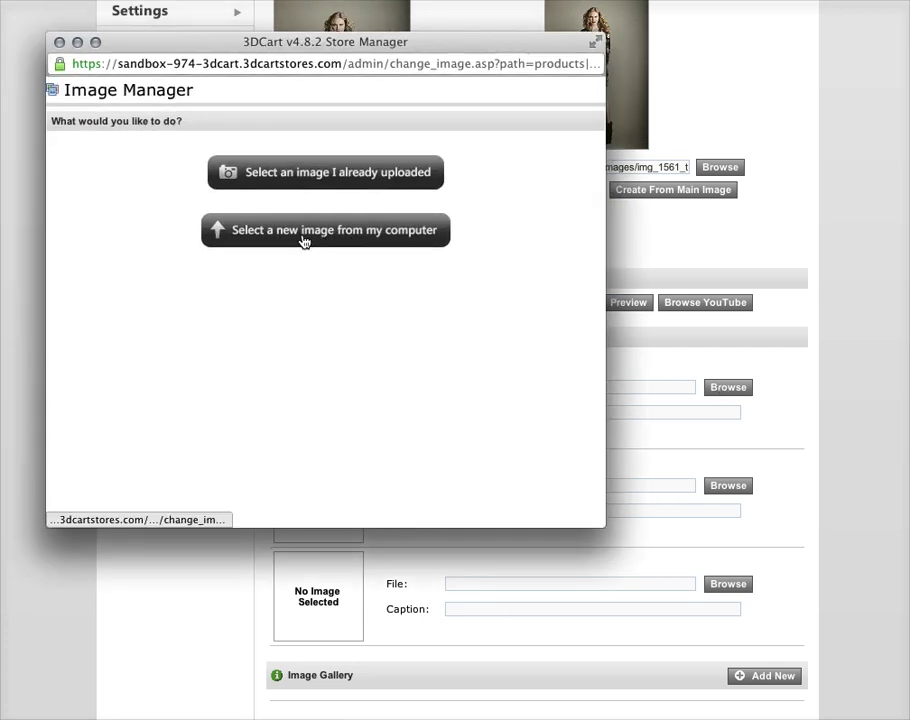
pyautogui.click(59, 43)
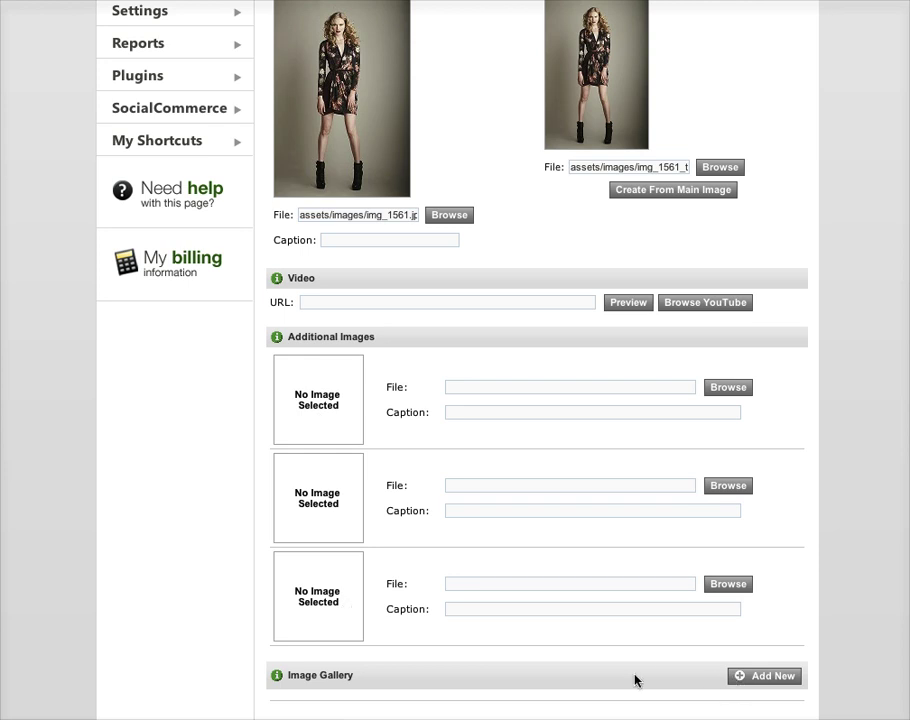
# Examine the order, file and caption fields of a new image gallery entry, then cancel the entry
pyautogui.click(765, 676)
pyautogui.scroll(-1, 766, 683)
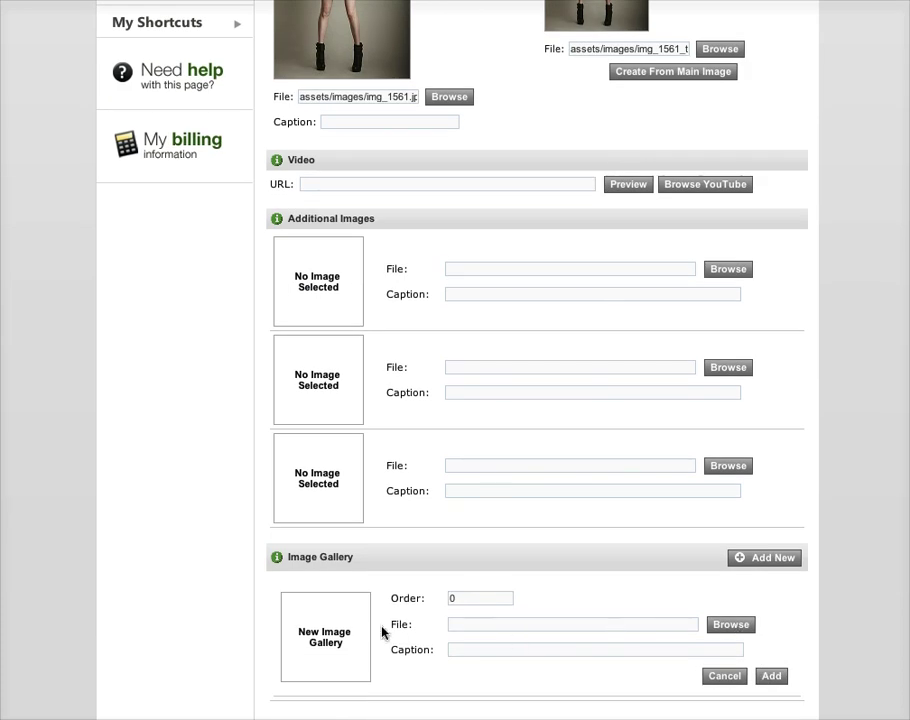
pyautogui.click(722, 677)
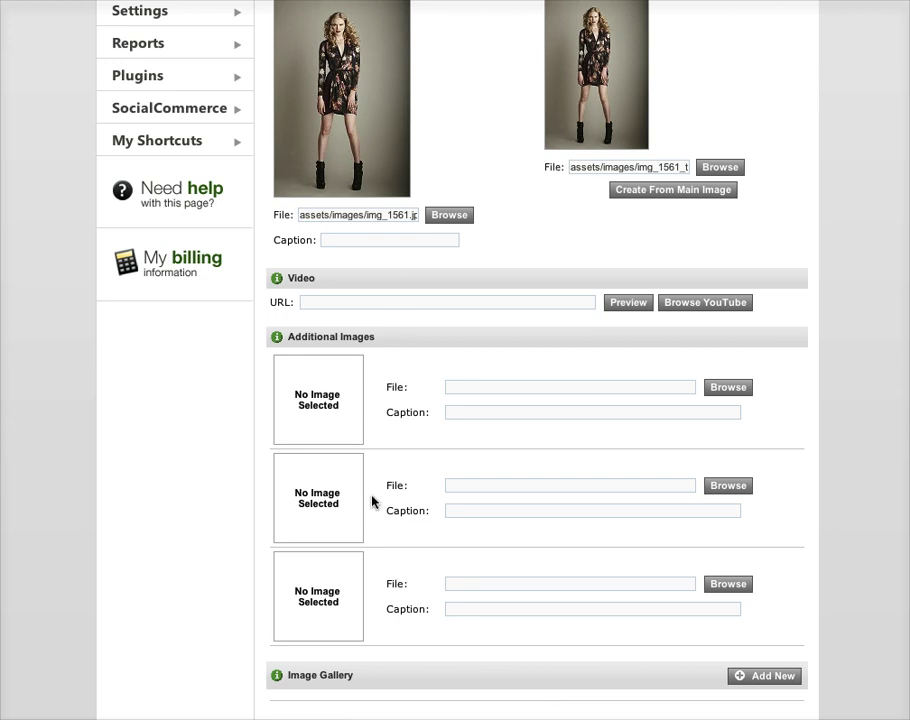
# Save the Custom Cap - Red product's image settings after checking the images page
pyautogui.scroll(5, 575, 480)
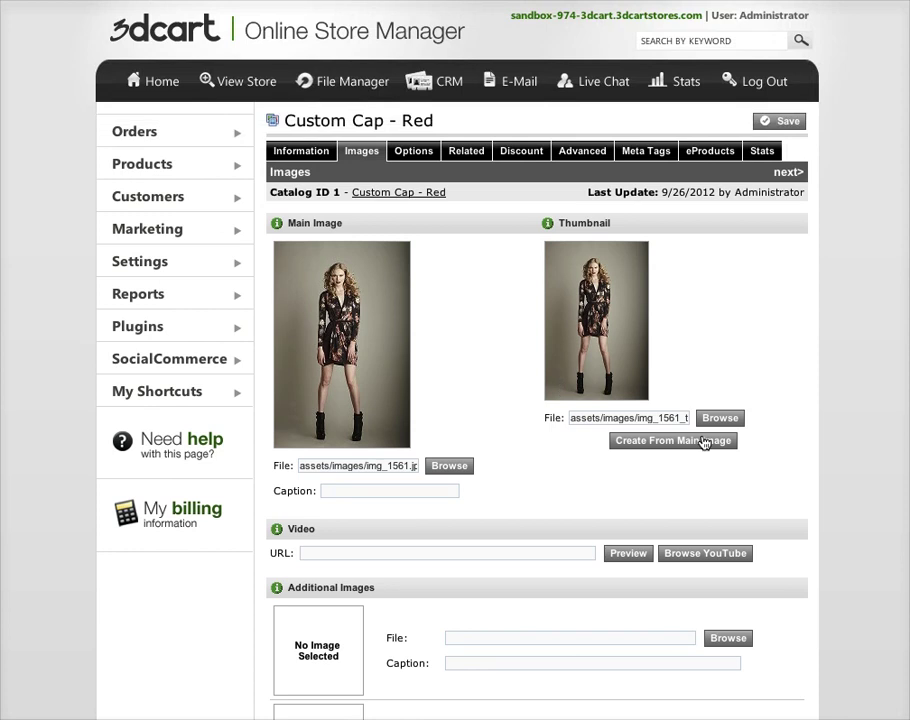
pyautogui.scroll(-5, 782, 382)
pyautogui.scroll(5, 783, 382)
pyautogui.click(779, 122)
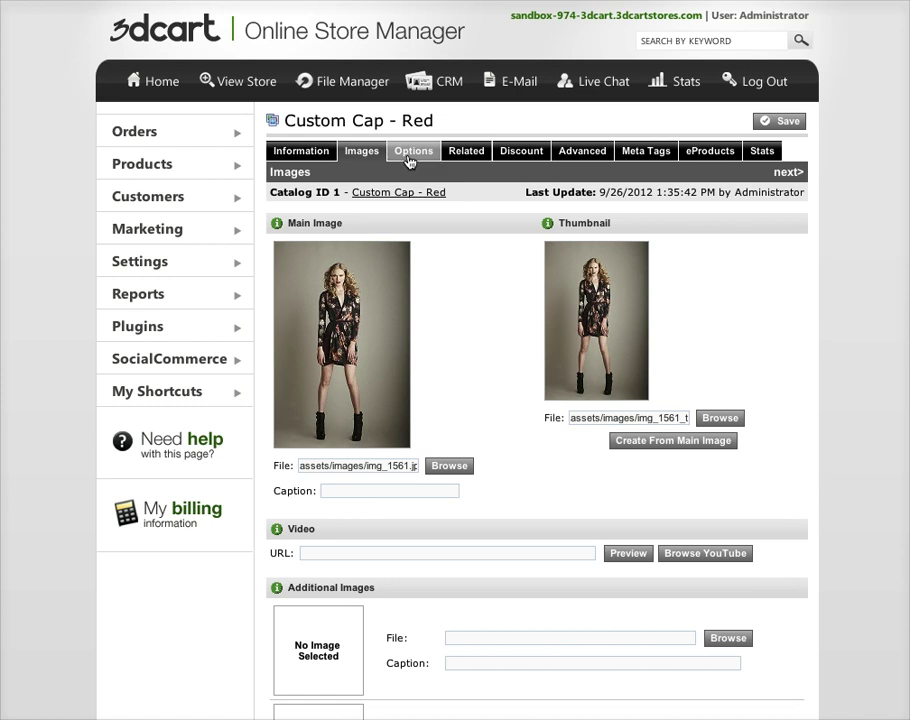
pyautogui.scroll(-3, 713, 392)
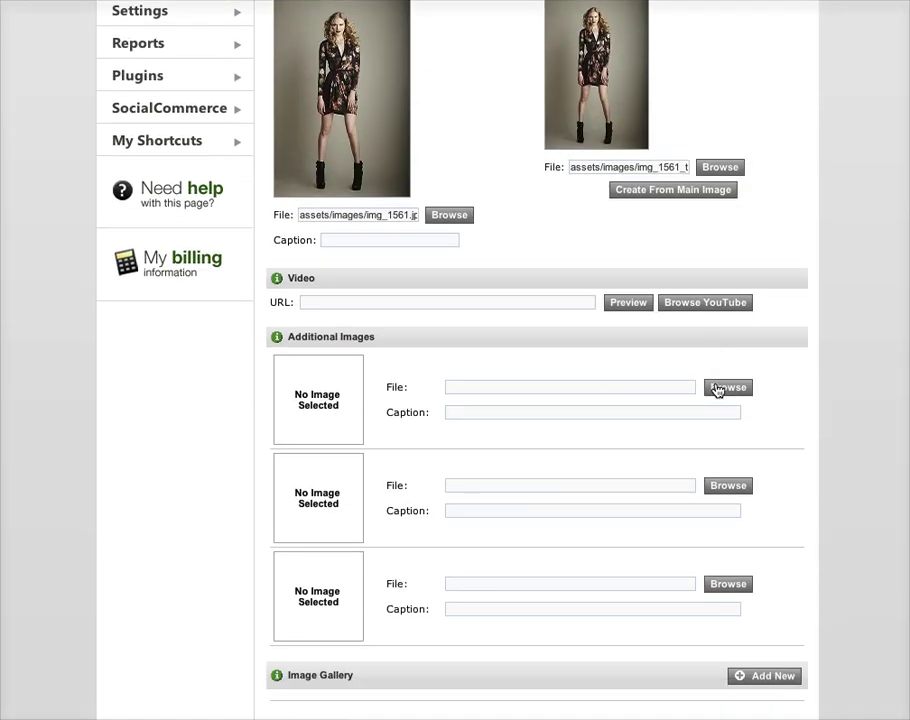
pyautogui.scroll(3, 719, 388)
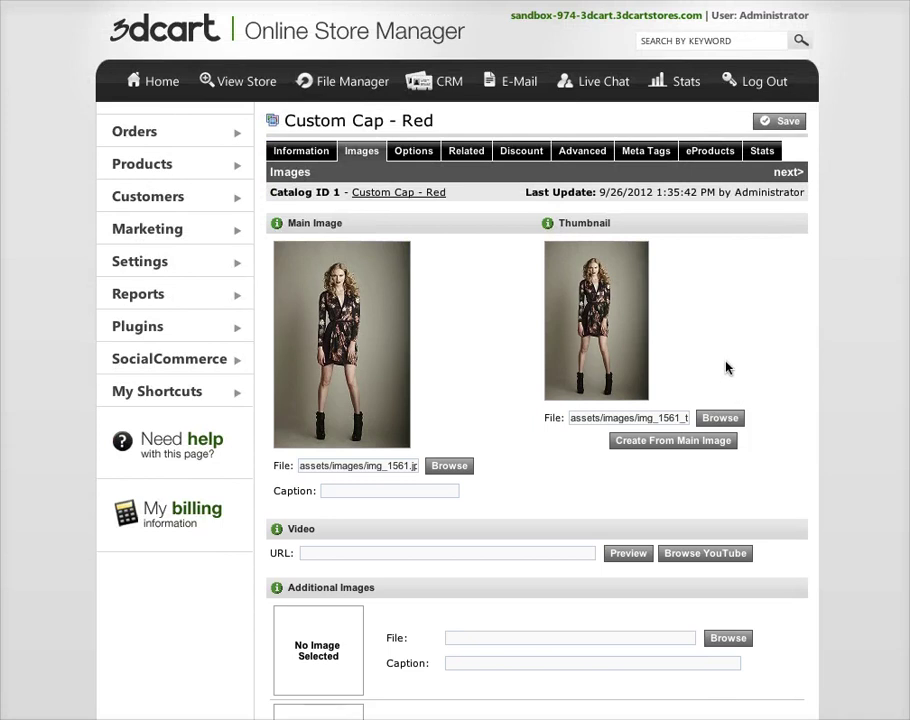